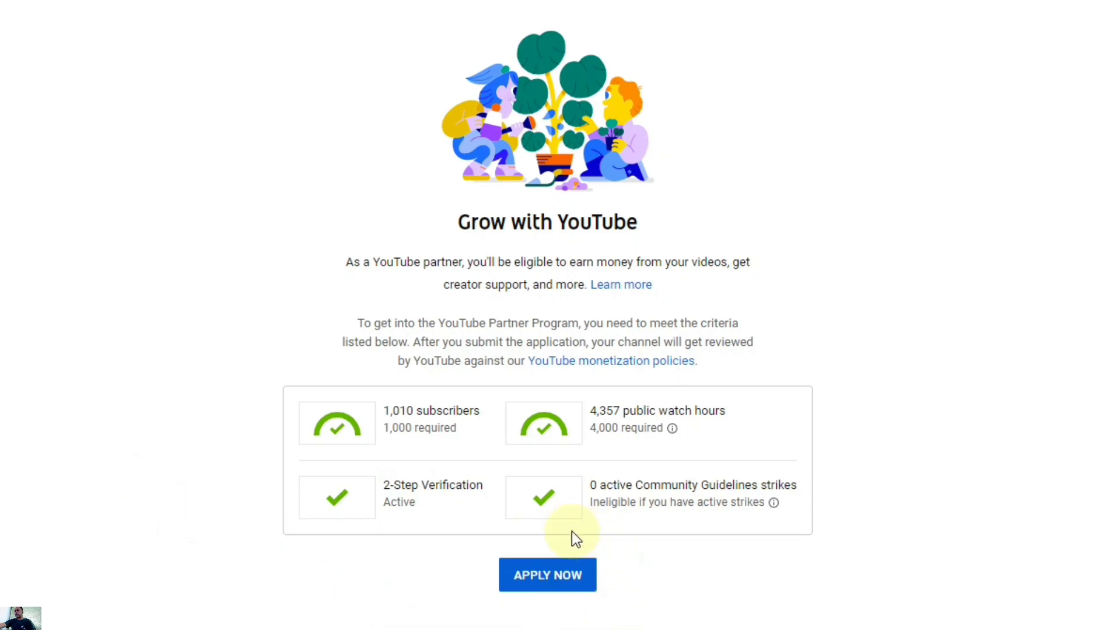
Apply for the YouTube Partner Program, then review and accept the Partner Program terms
click(548, 577)
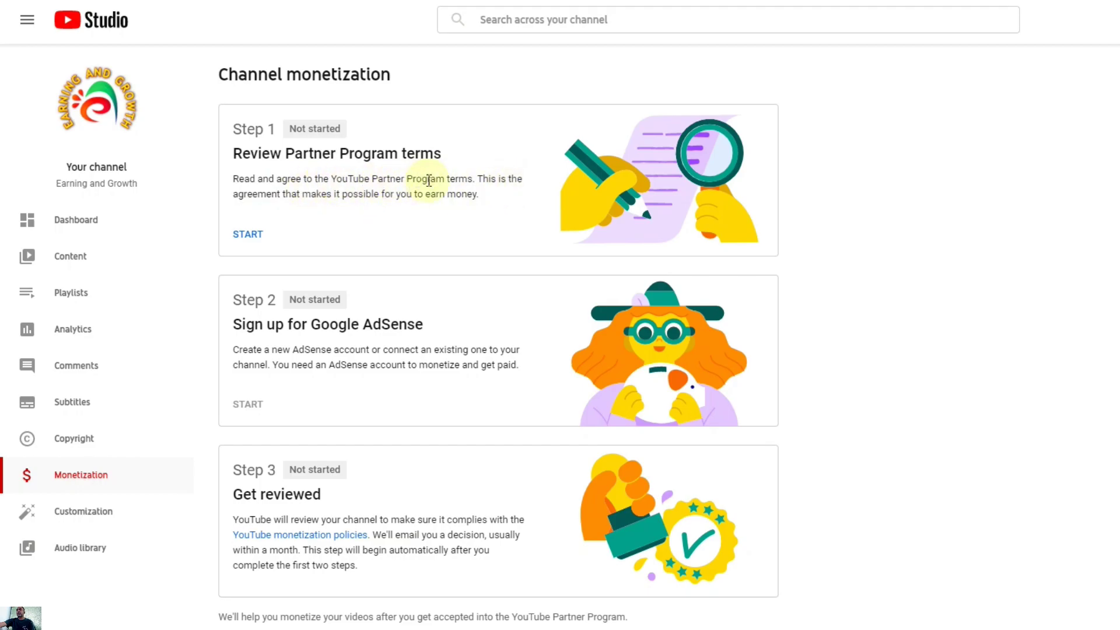
click(243, 234)
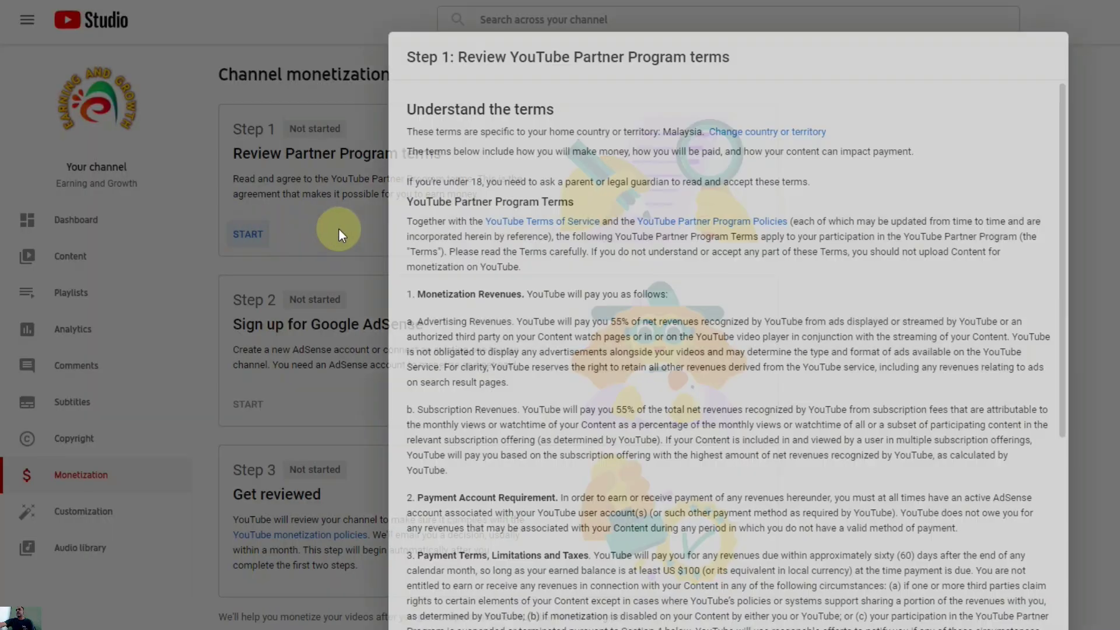
scroll(726, 391, down, 10)
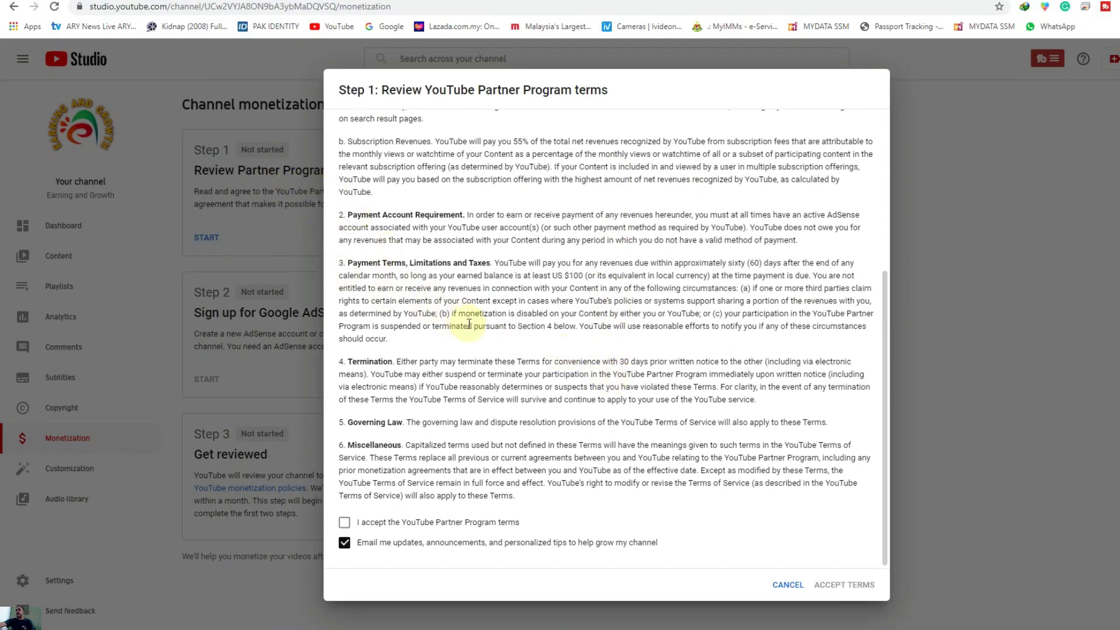
scroll(472, 351, up, 5)
scroll(472, 351, down, 5)
click(348, 523)
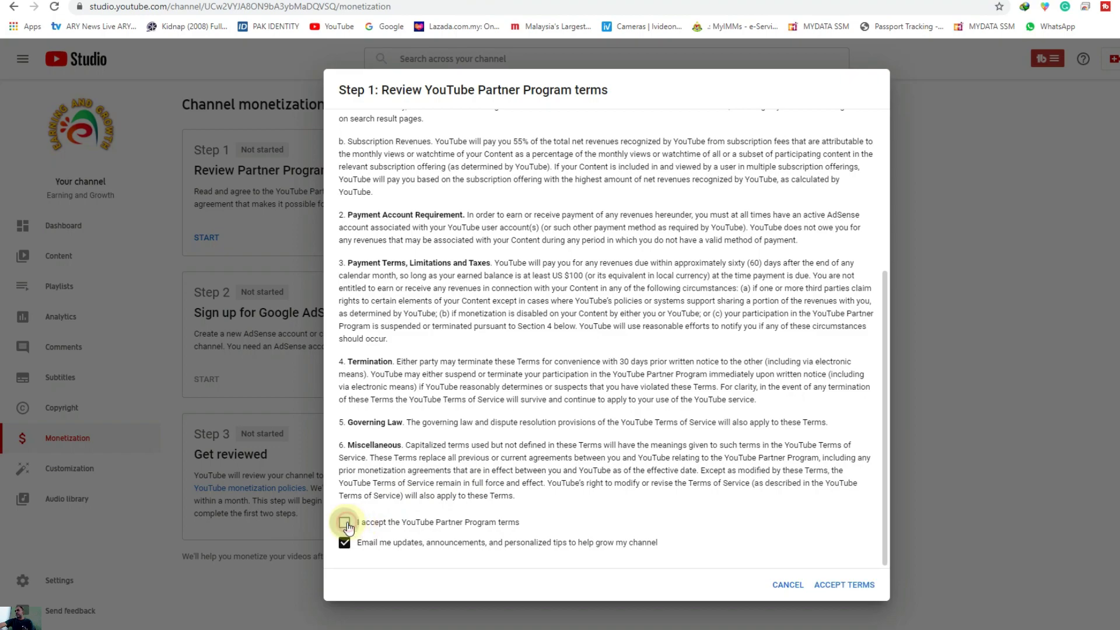
click(841, 586)
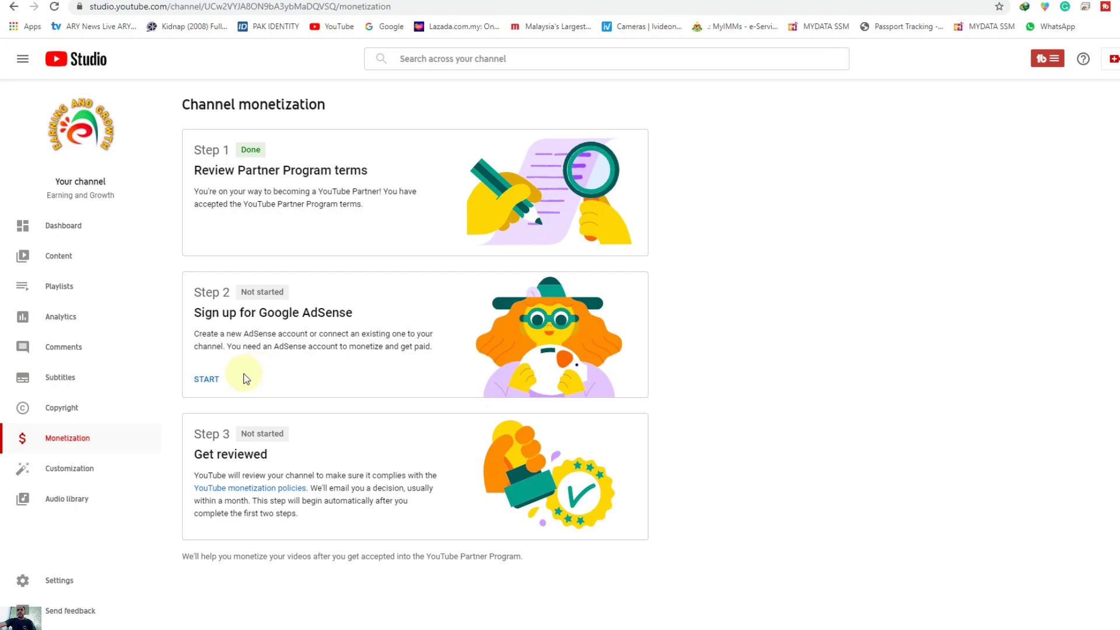
Start the Google AdSense sign-up with "No, I don't have an existing account" and choose the channel's Google account
click(204, 381)
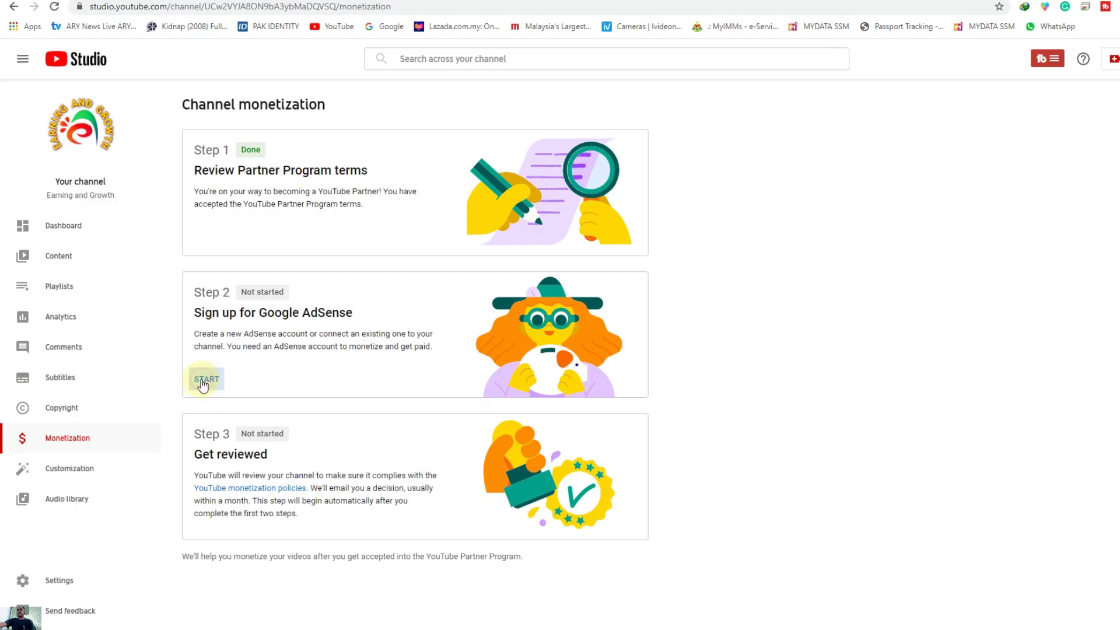
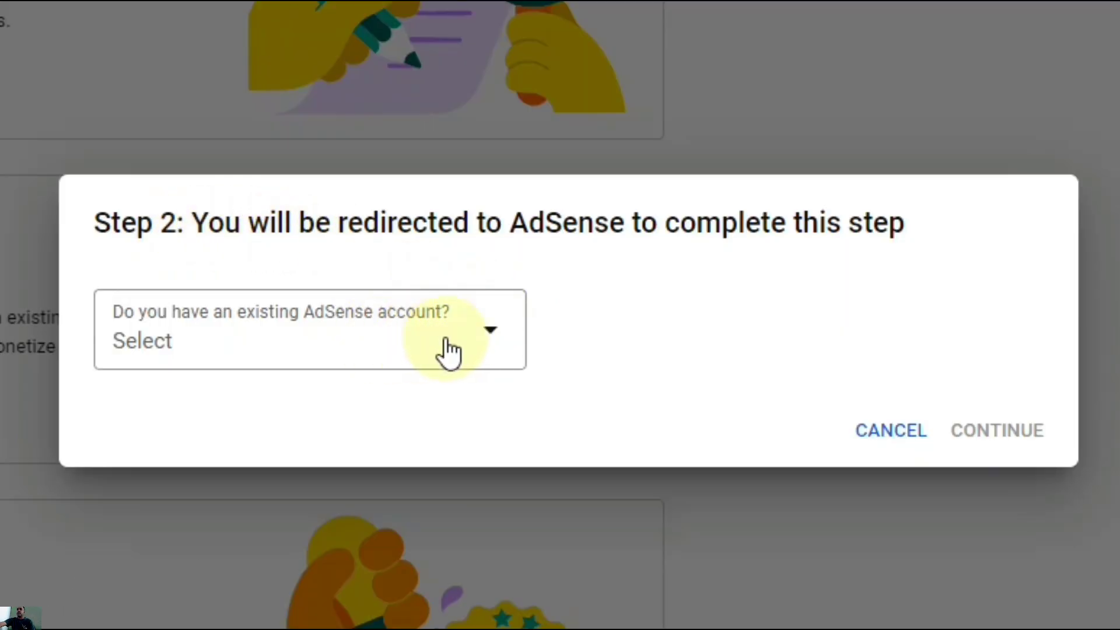
click(496, 341)
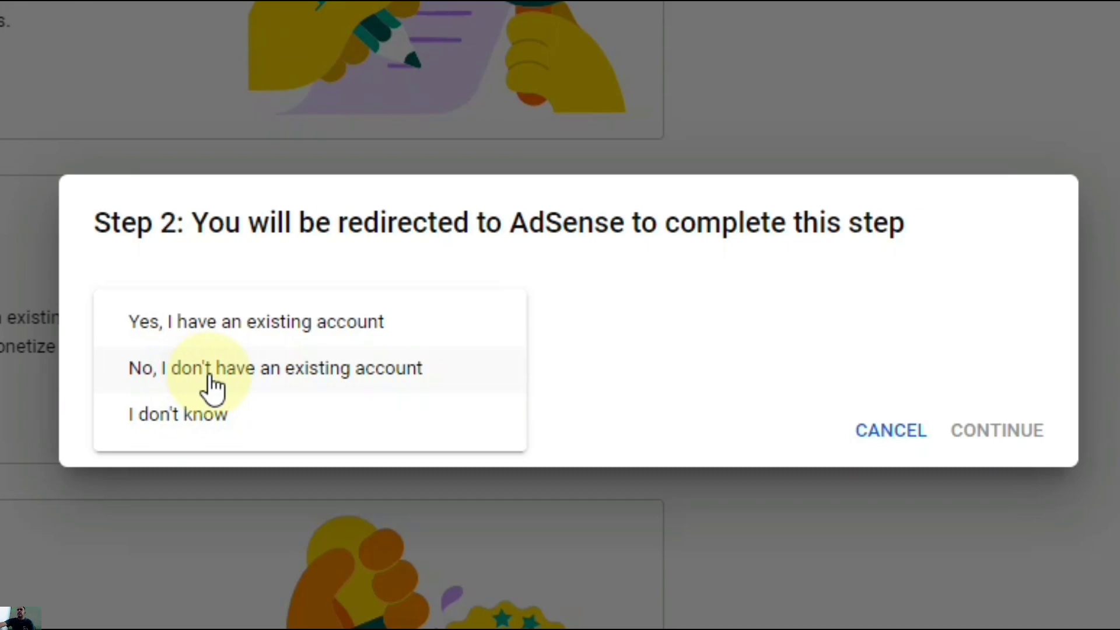
click(305, 376)
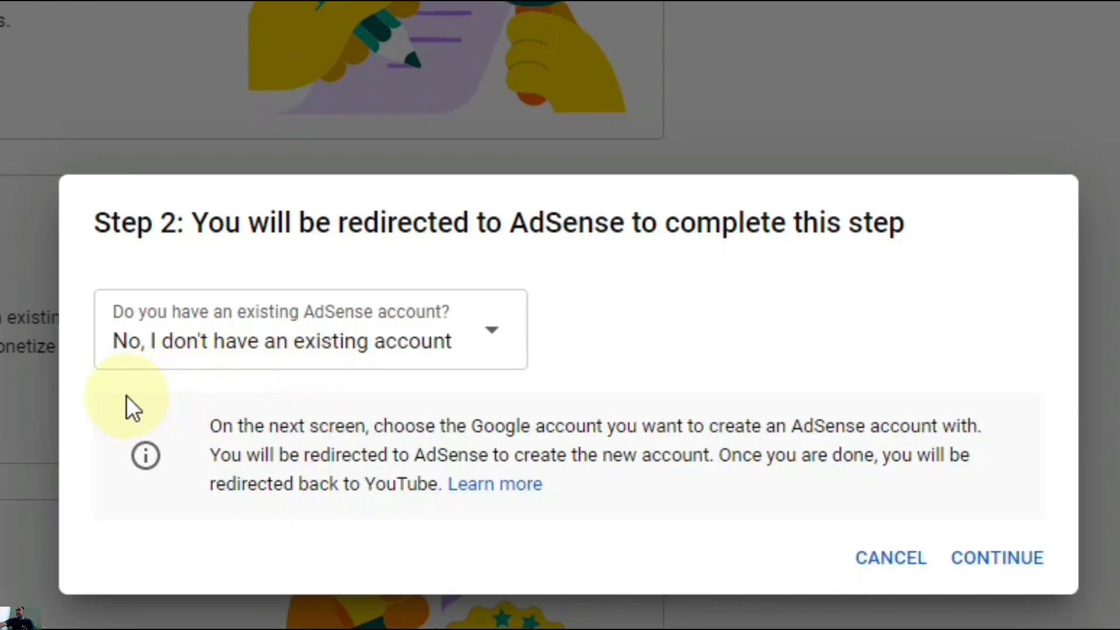
click(999, 556)
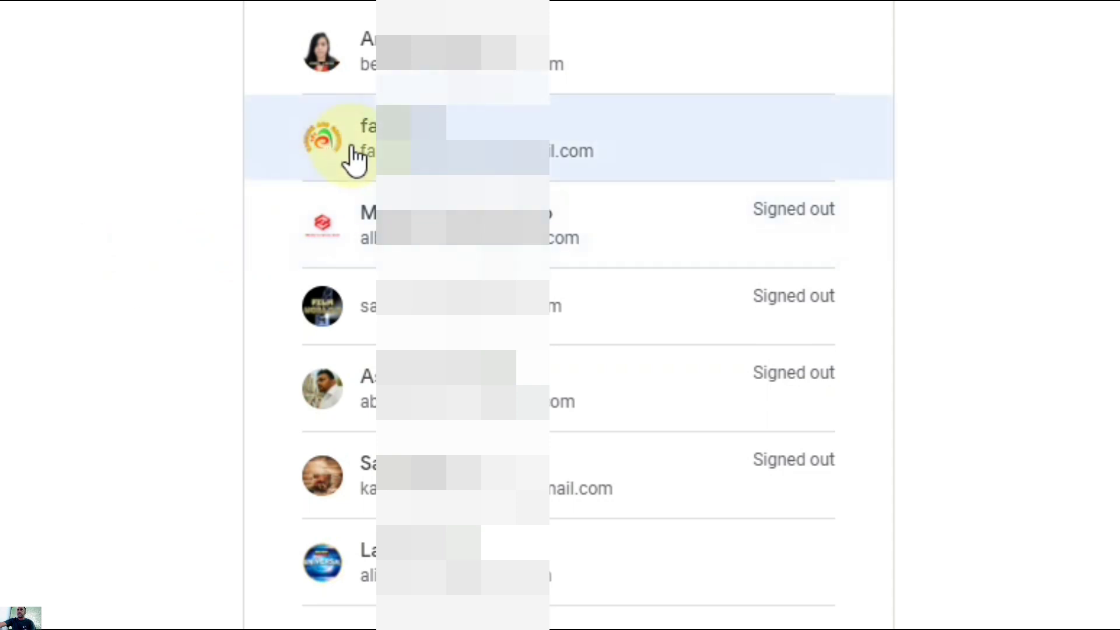
click(369, 153)
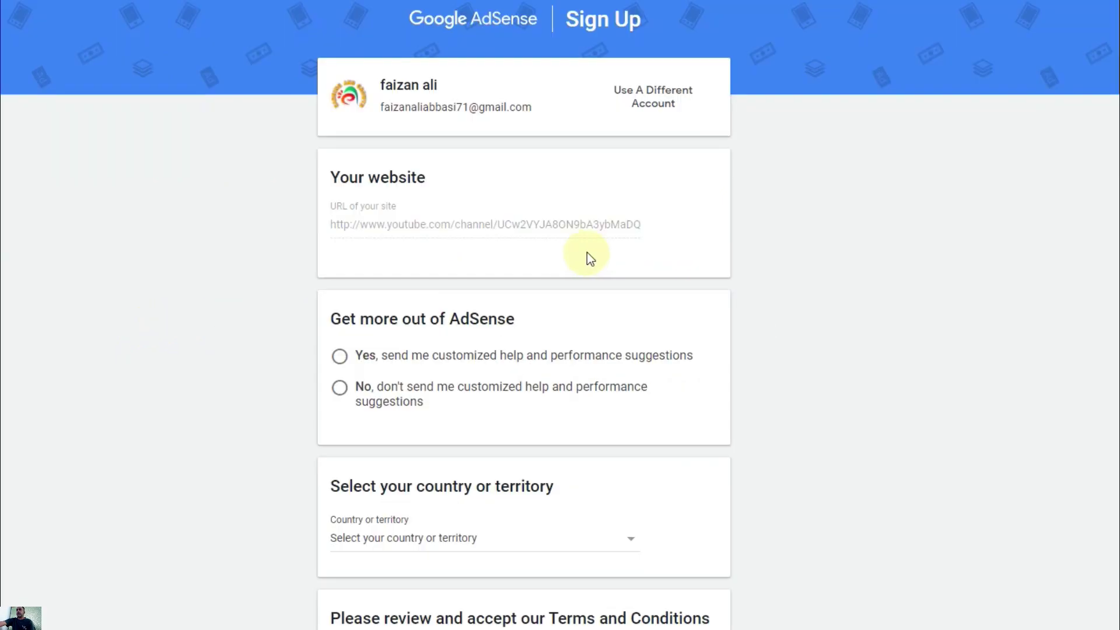
Opt in to customized help and performance suggestions and set the country or territory to Pakistan
scroll(403, 259, down, 3)
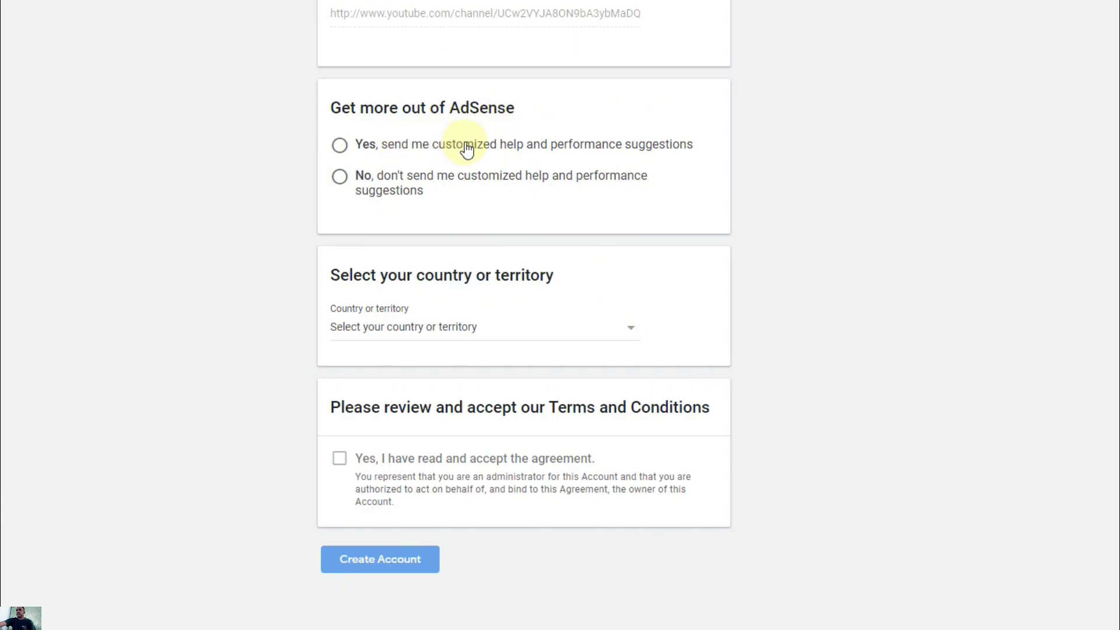
click(339, 145)
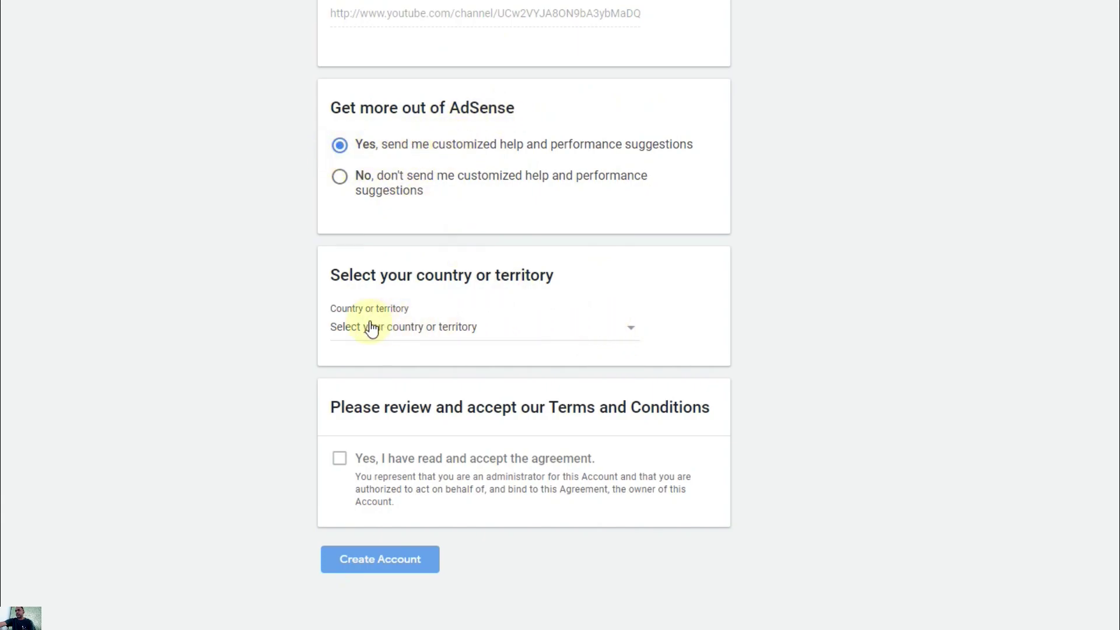
click(509, 328)
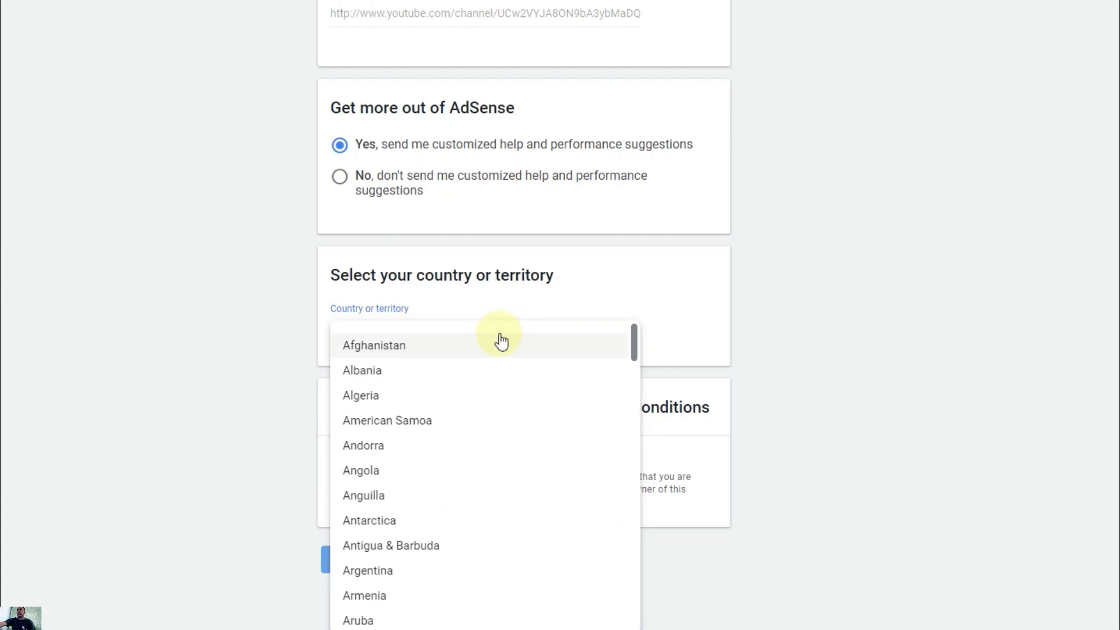
scroll(501, 340, down, 2)
scroll(501, 346, down, 15)
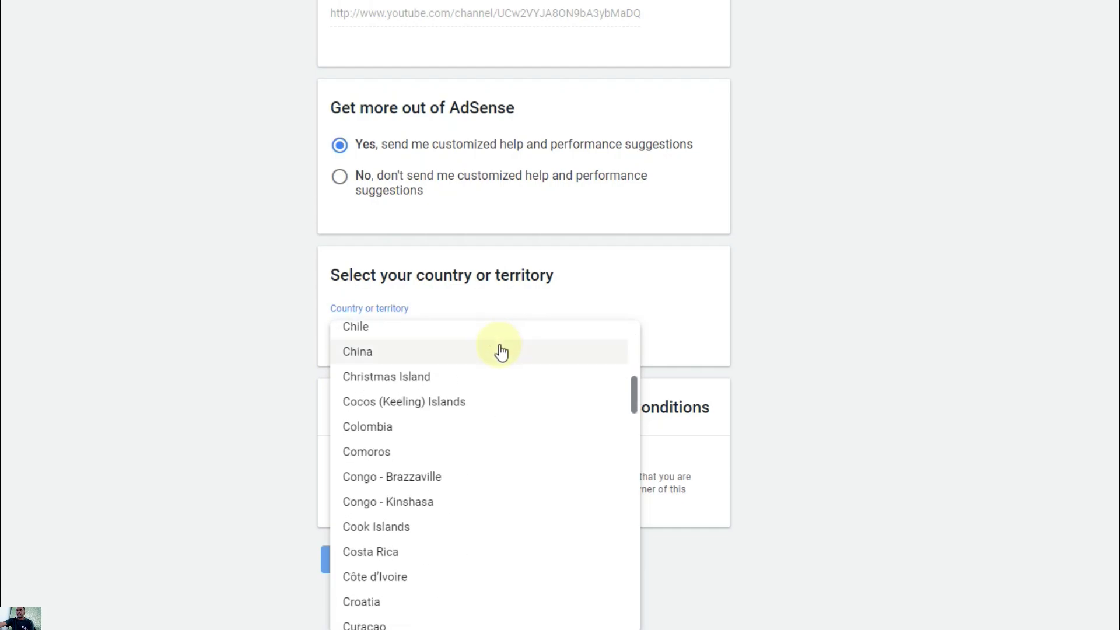
scroll(500, 350, down, 4)
scroll(501, 352, down, 3)
scroll(501, 354, down, 20)
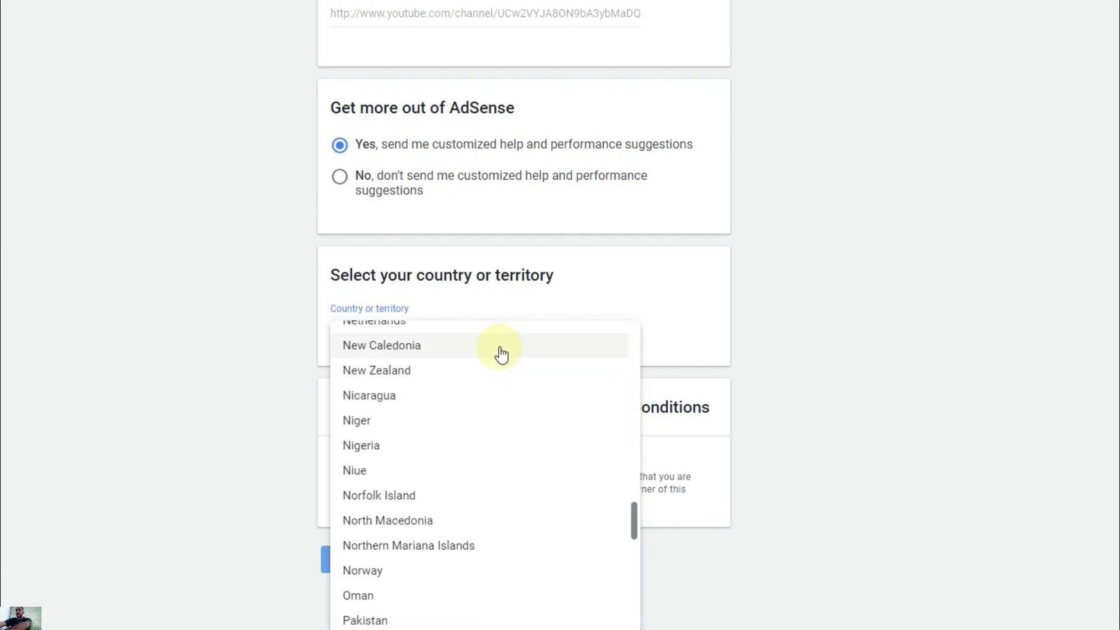
click(403, 619)
Review and accept the AdSense Terms and Conditions and create the account
scroll(445, 325, down, 4)
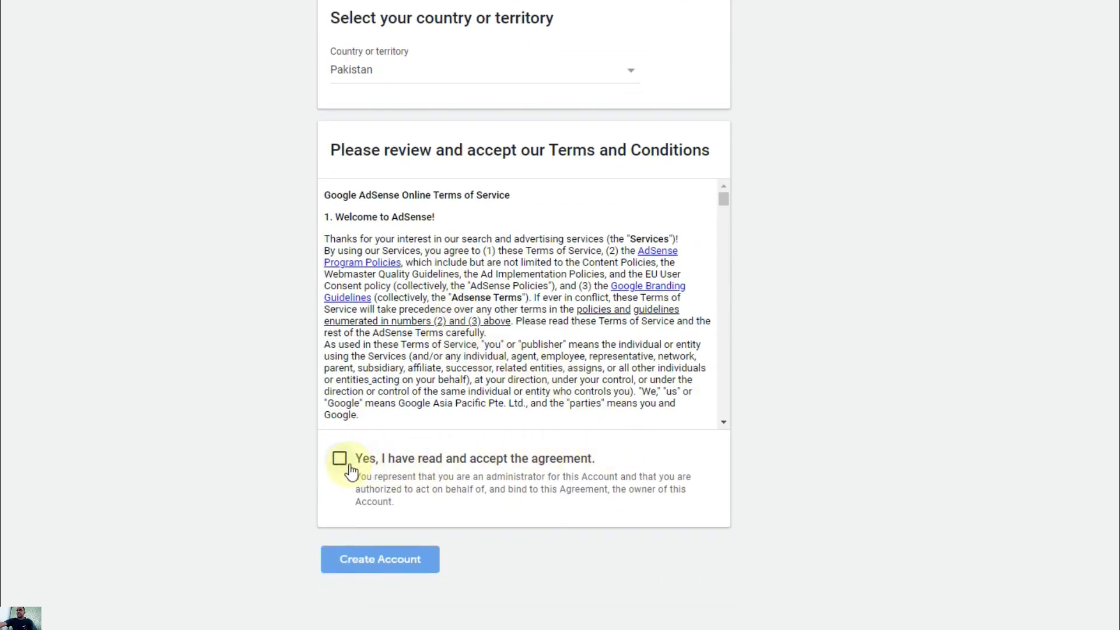
scroll(400, 382, up, 6)
scroll(400, 378, down, 6)
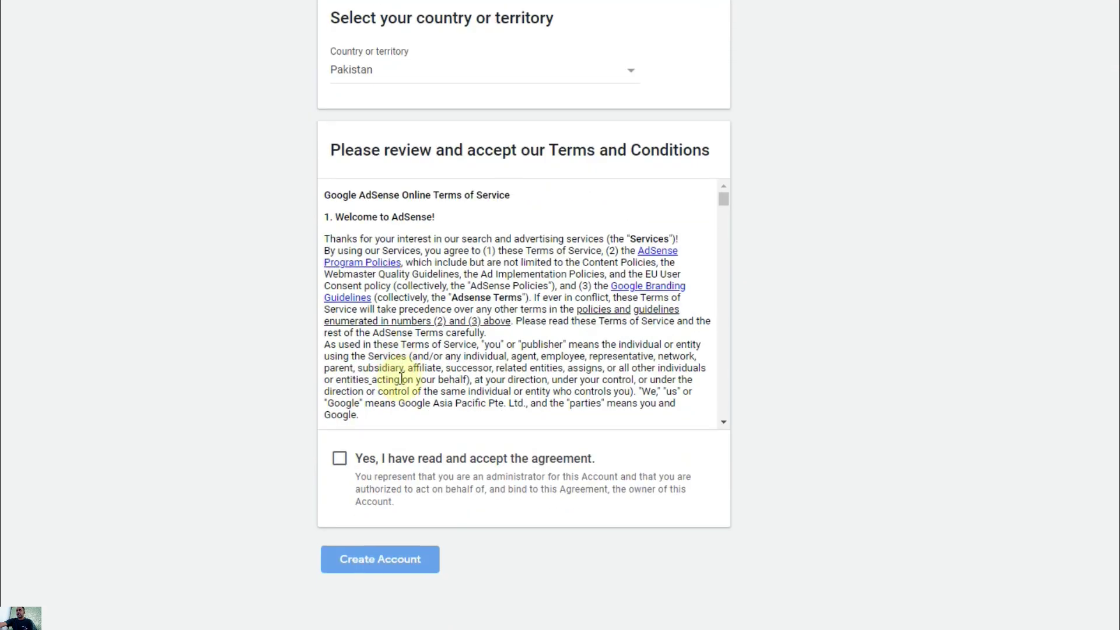
click(339, 458)
click(378, 563)
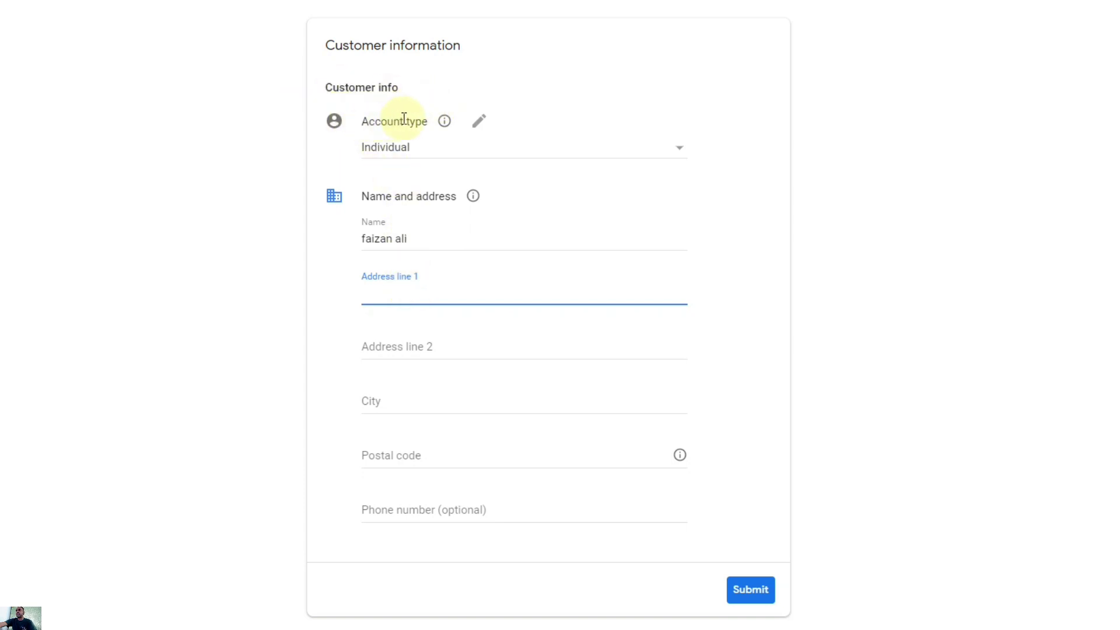
Set the account type to Individual, replace the prefilled name with the customer's full name, and fill in the address and city
click(412, 149)
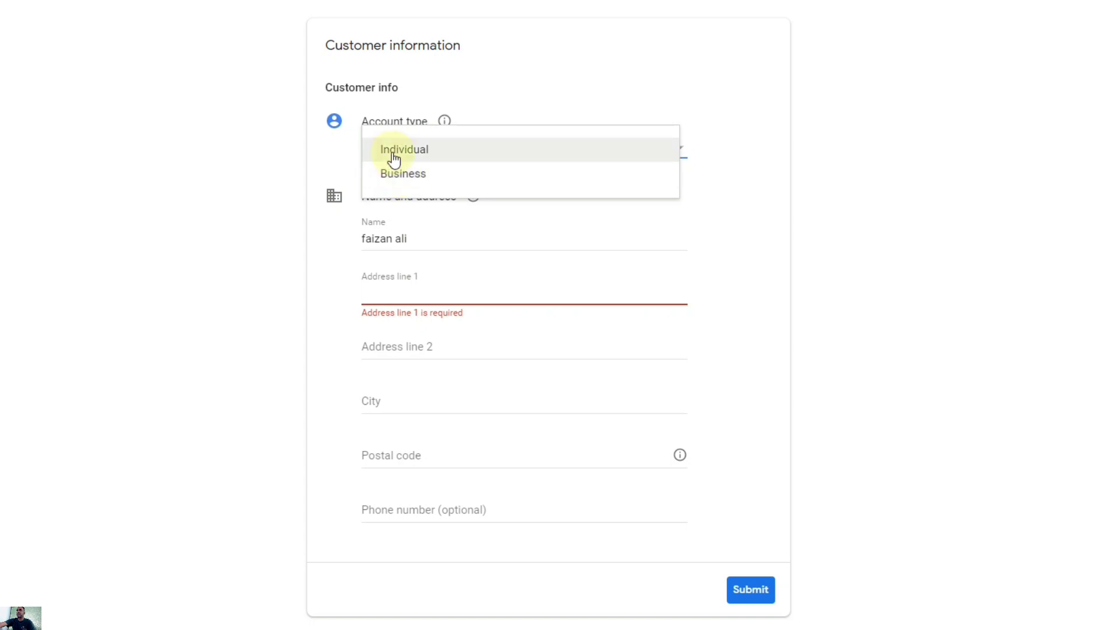
click(393, 153)
click(421, 238)
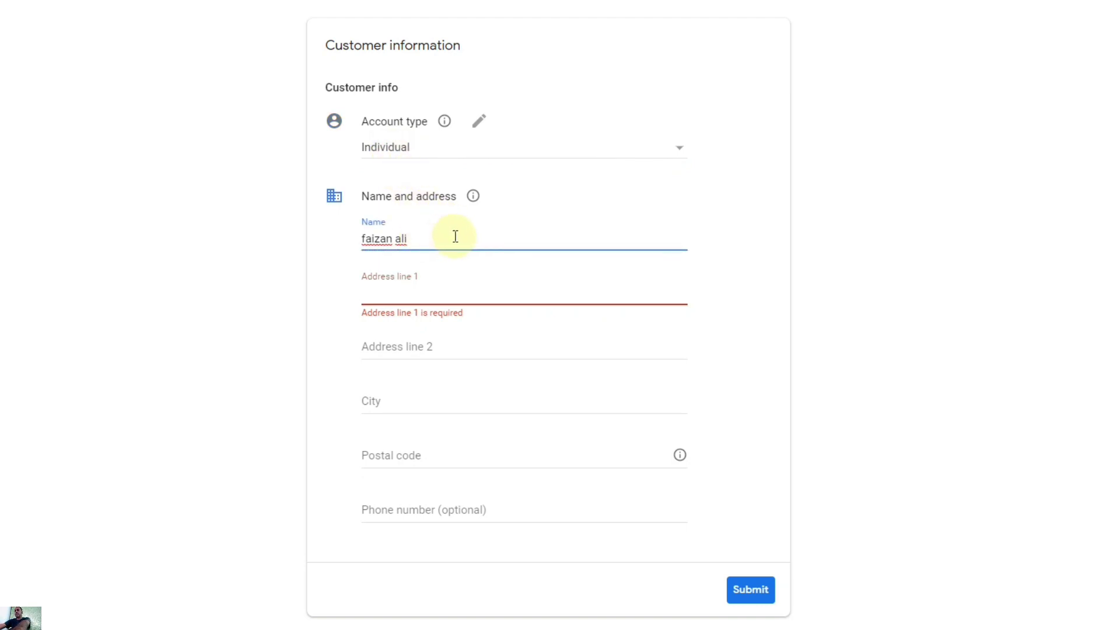
key(BackSpace)
key(BackSpace)
key(BackSpace)
key(BackSpace)
key(BackSpace)
key(BackSpace)
key(BackSpace)
key(BackSpace)
key(BackSpace)
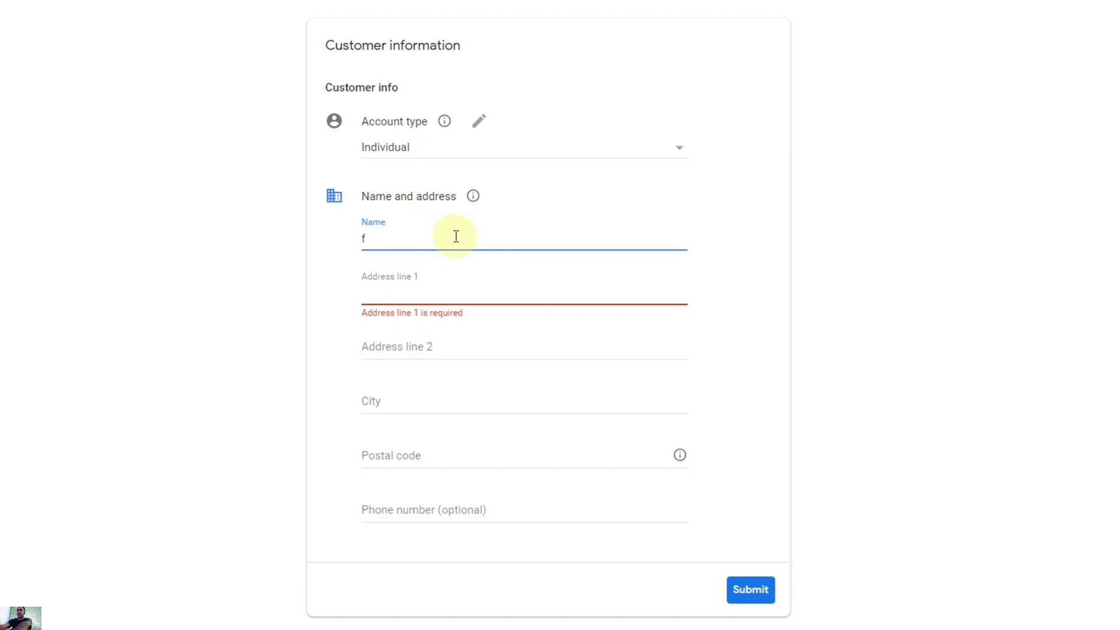
key(BackSpace)
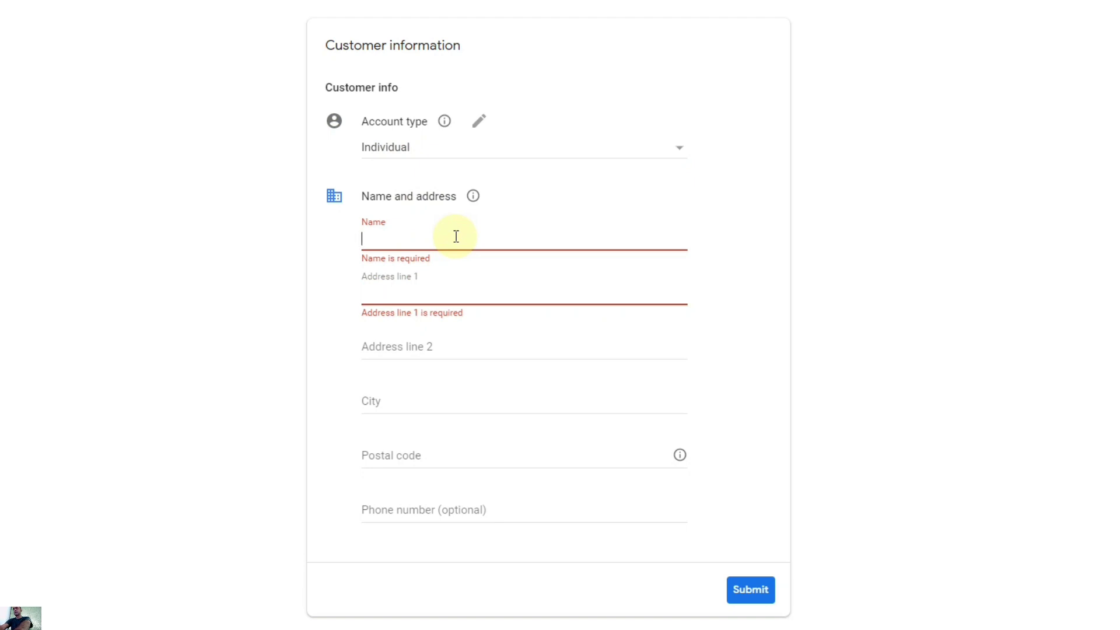
text(S)
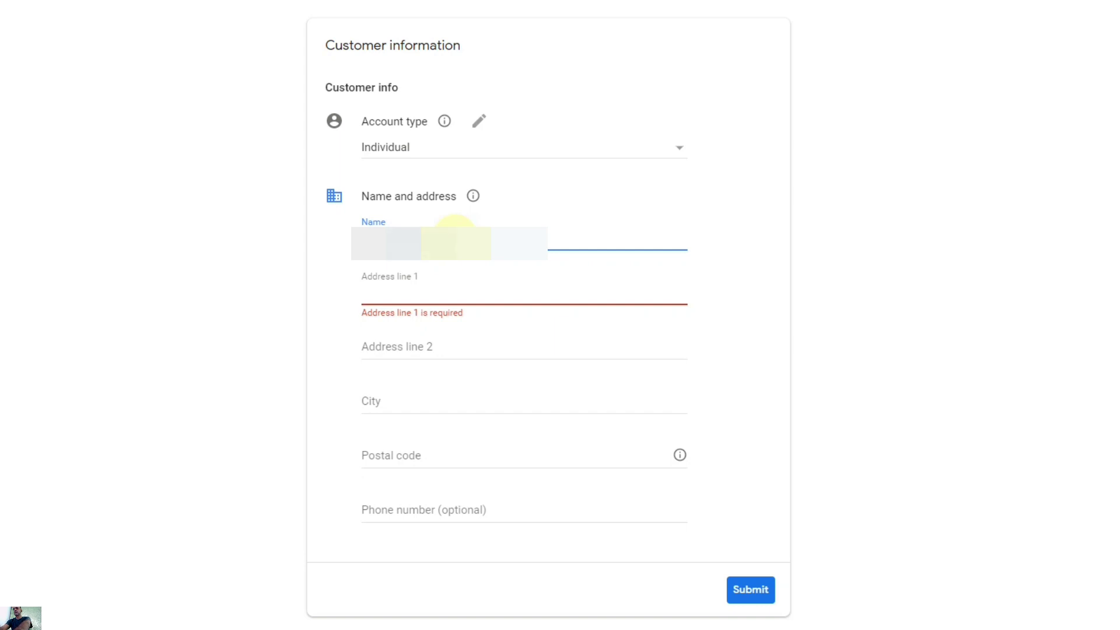
click(396, 294)
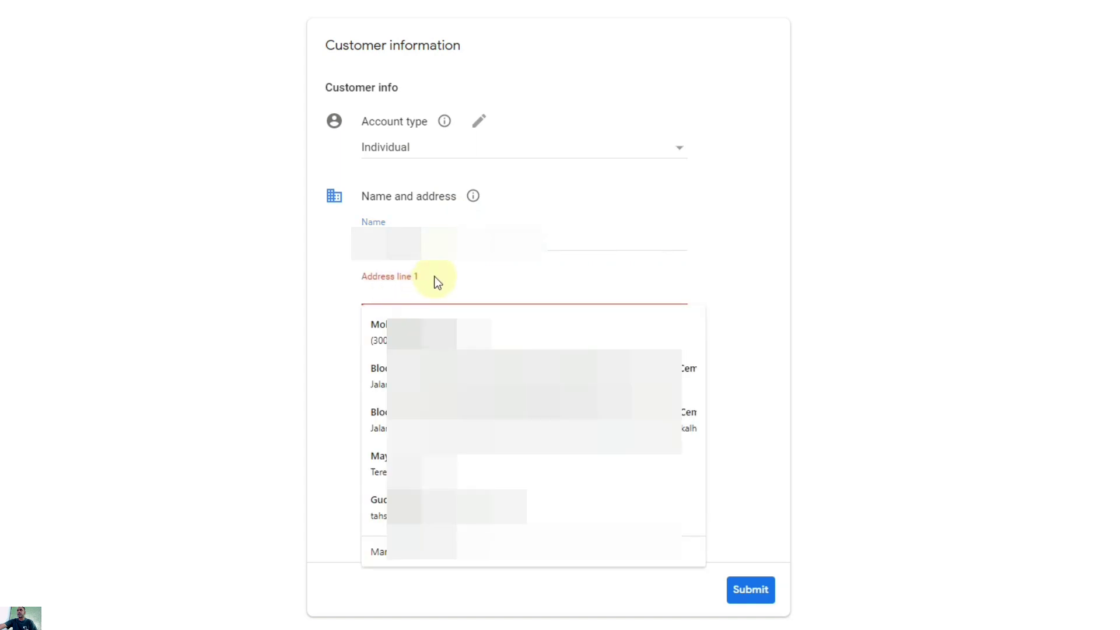
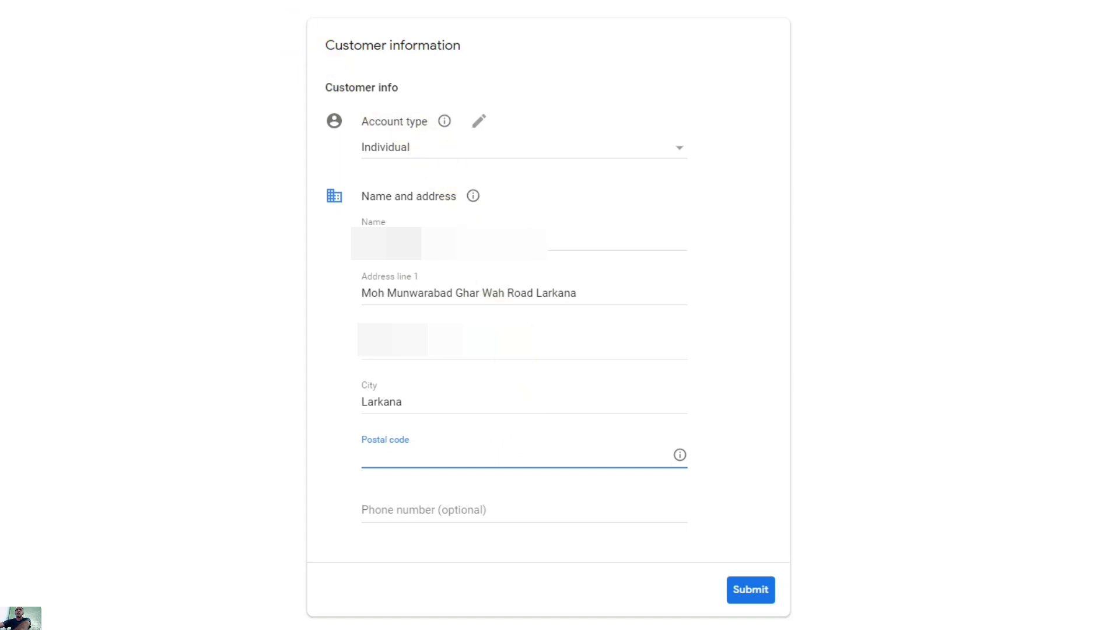
Open Google in a new browser tab and search for the postal code of the customer's city
key(ctrl+t)
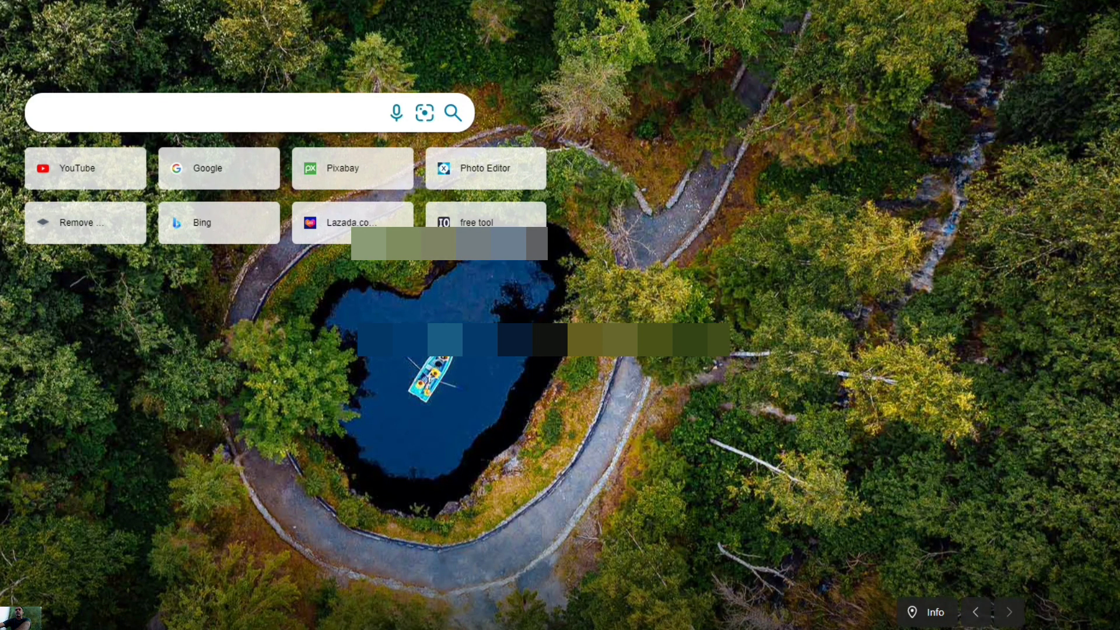
click(192, 169)
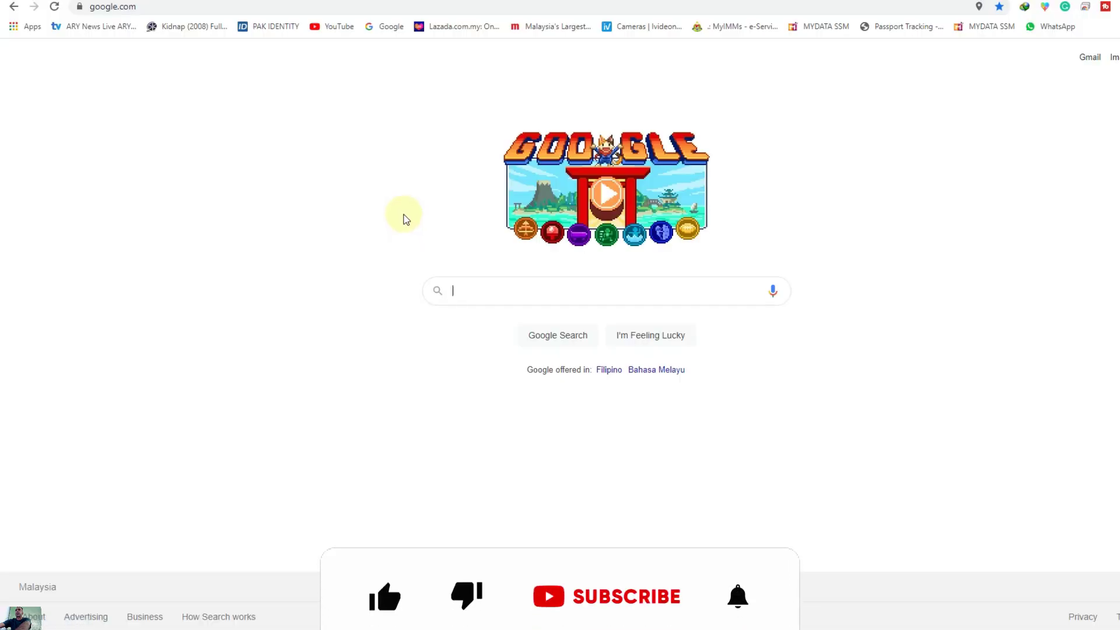
click(484, 290)
text(lar)
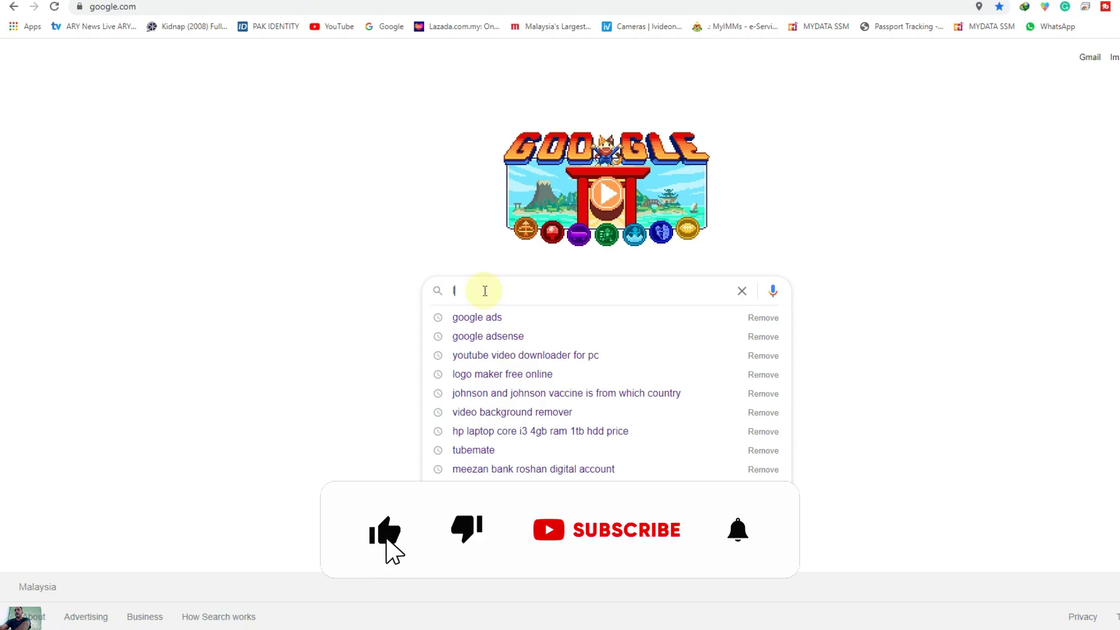
text(kana)
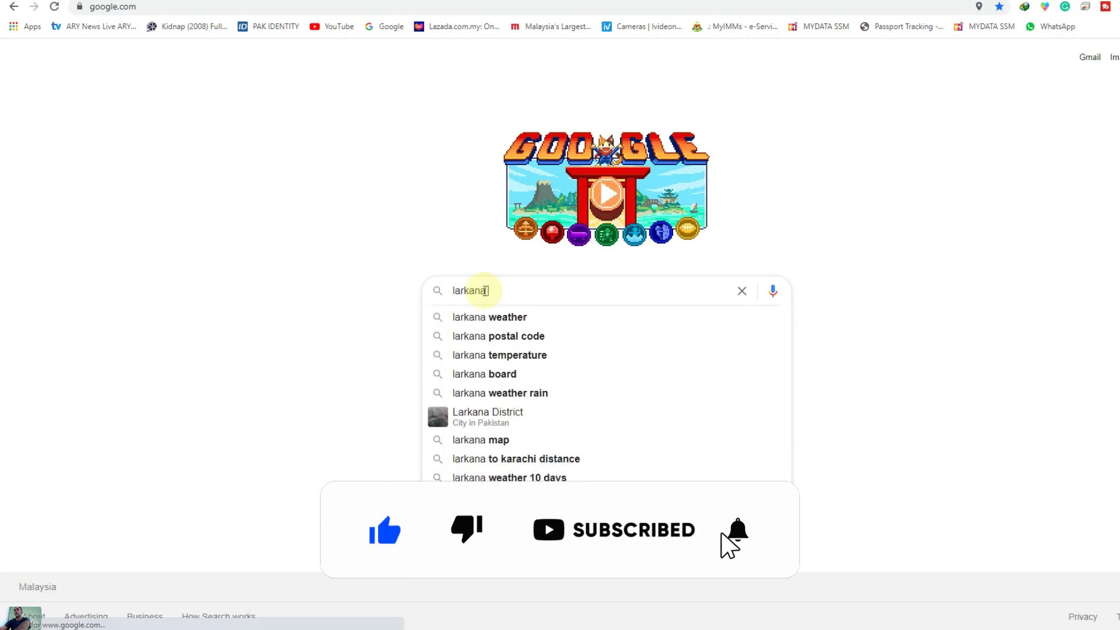
click(533, 338)
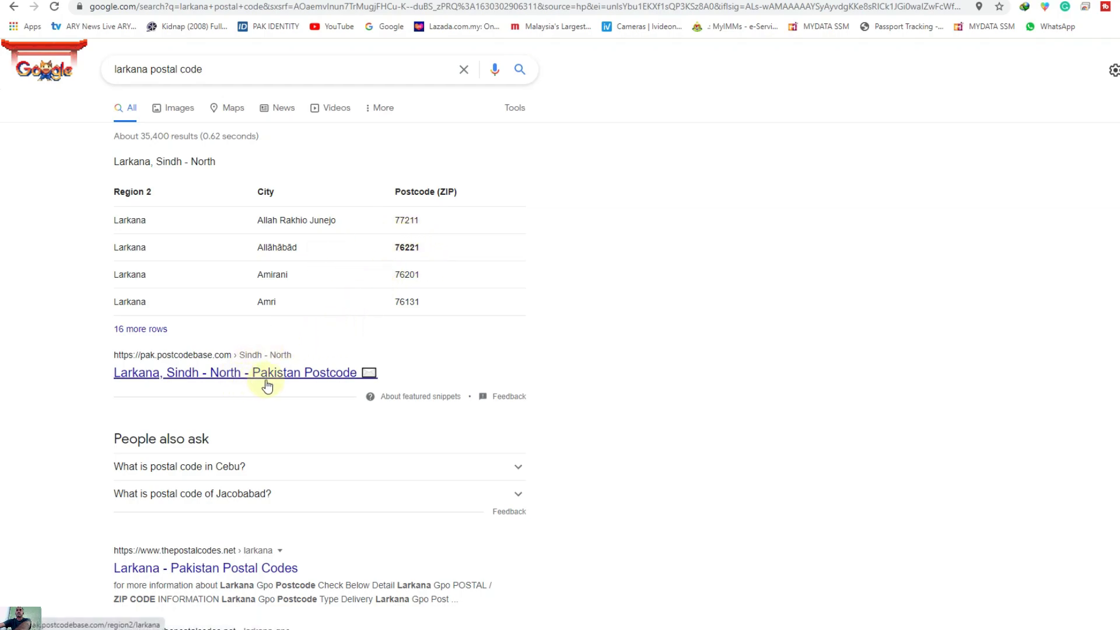
Copy the postal code of the city's main GPO from the search results into the Postal code field of the AdSense customer information
scroll(288, 368, down, 4)
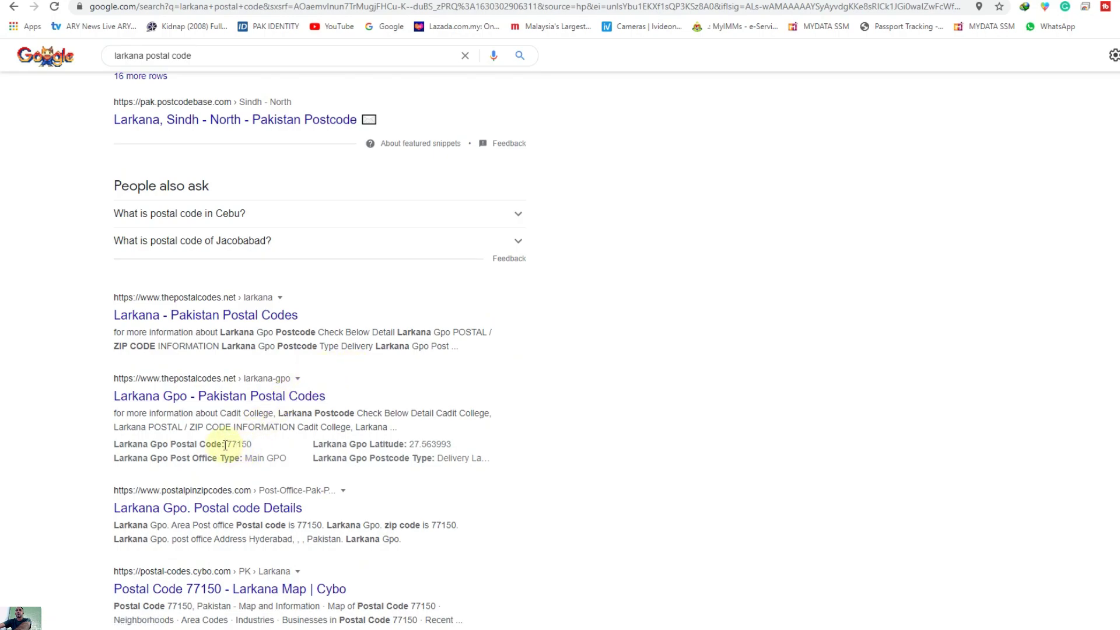
drag(225, 445, 248, 446)
right_click(254, 445)
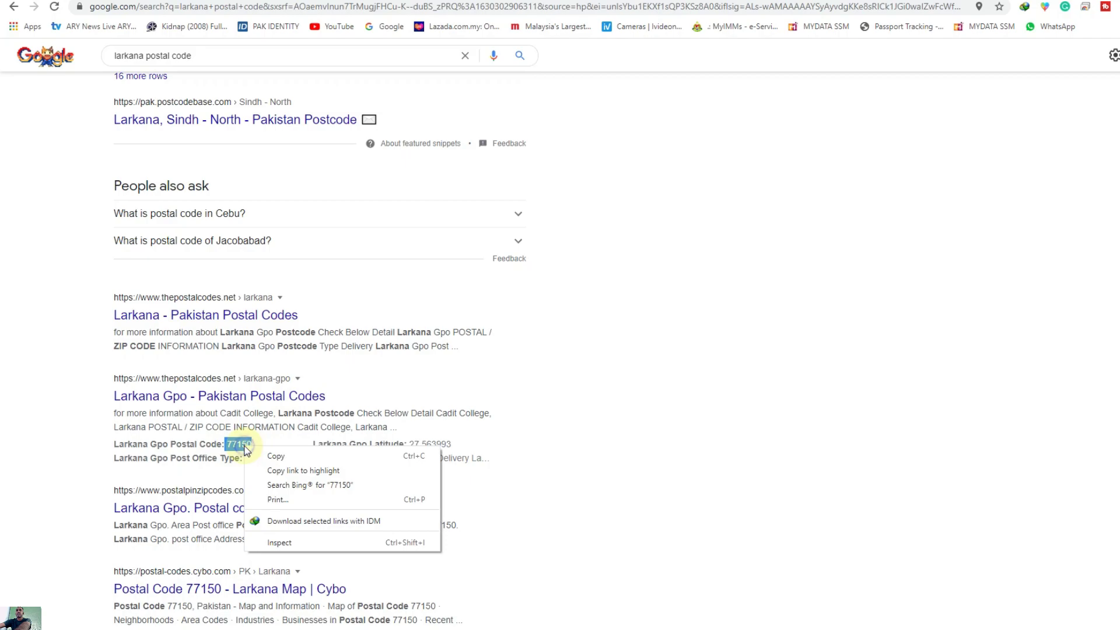
click(270, 455)
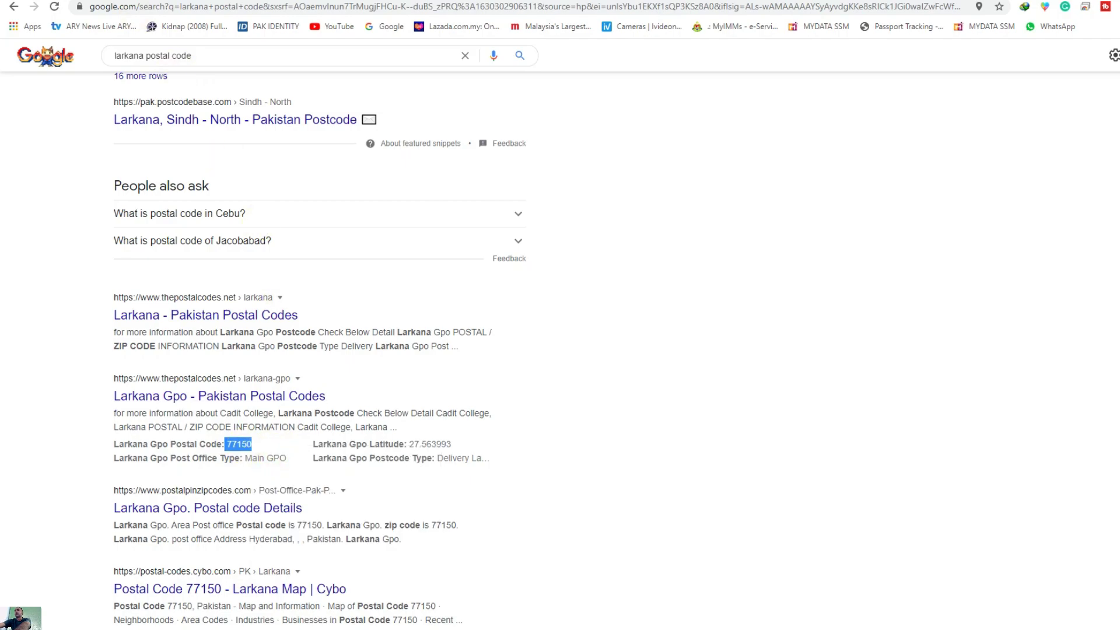
key(ctrl+Tab)
right_click(571, 461)
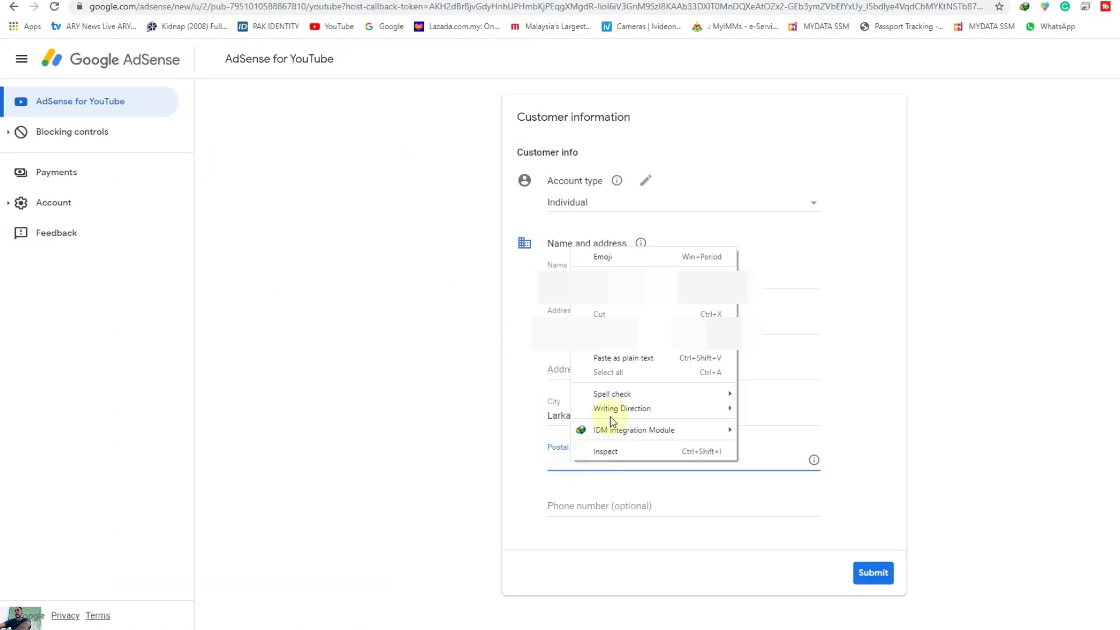
click(616, 287)
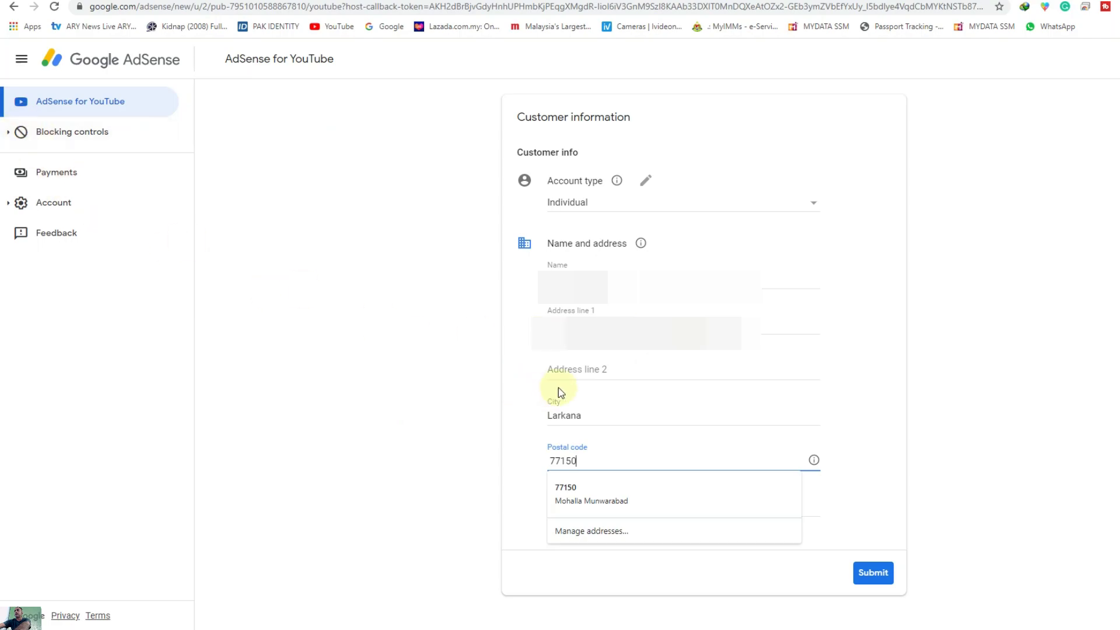
click(857, 480)
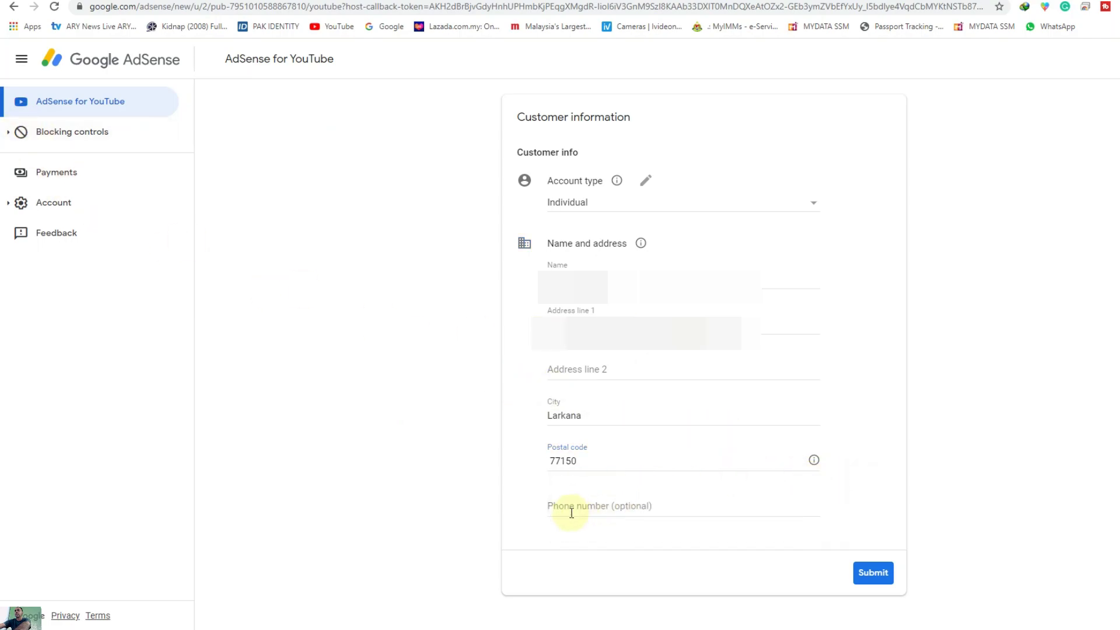
Enter the customer's phone number in the optional phone field and submit the customer information
click(568, 507)
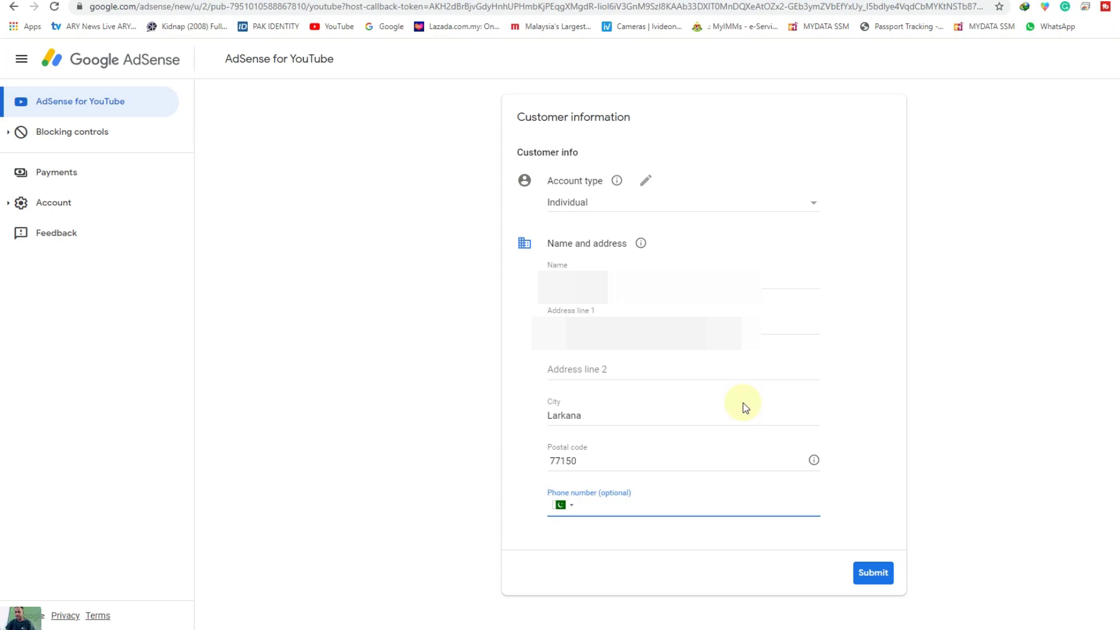
text(31)
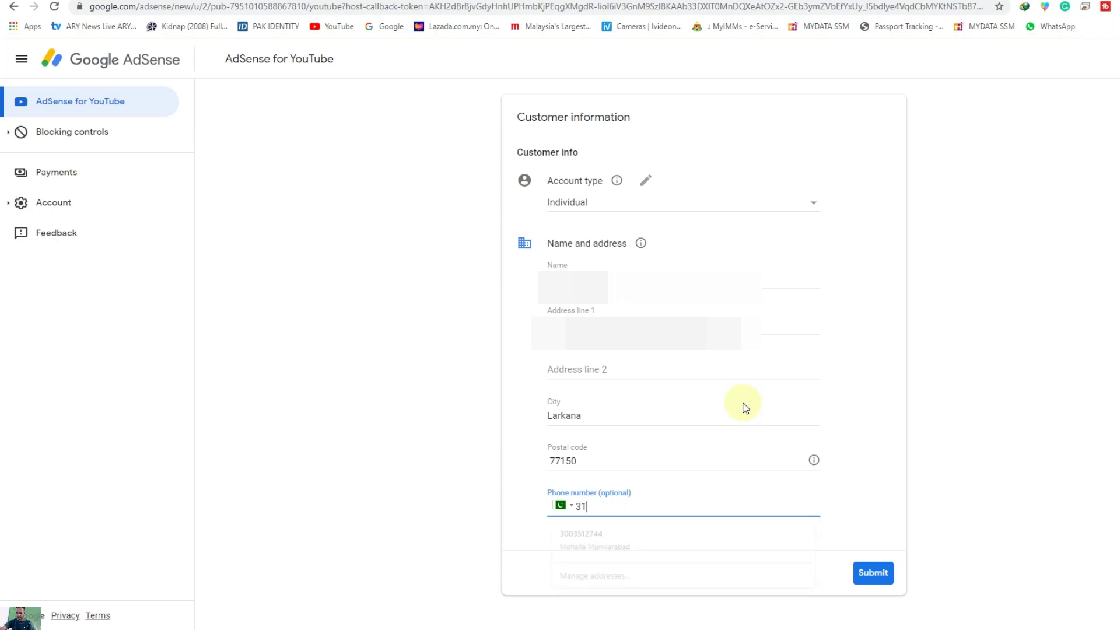
text(5)
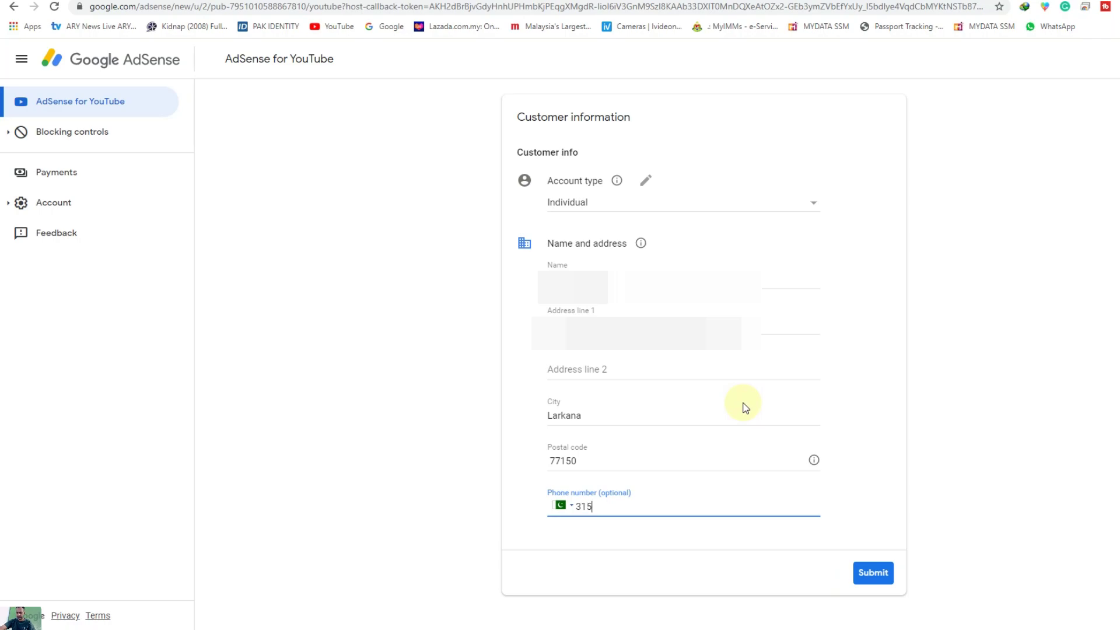
text(0)
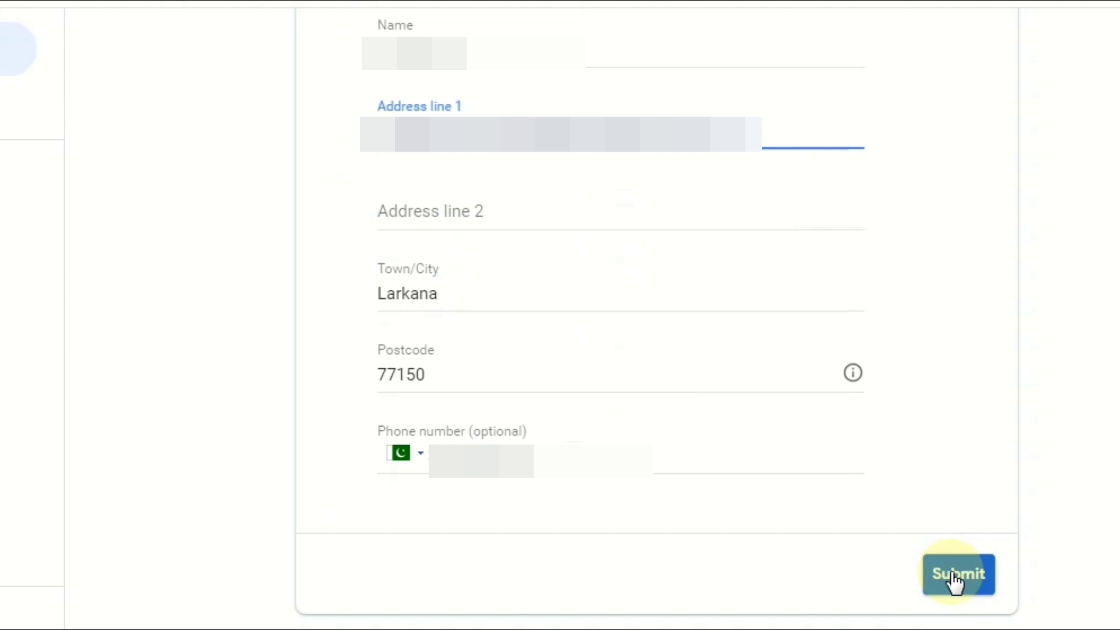
click(955, 577)
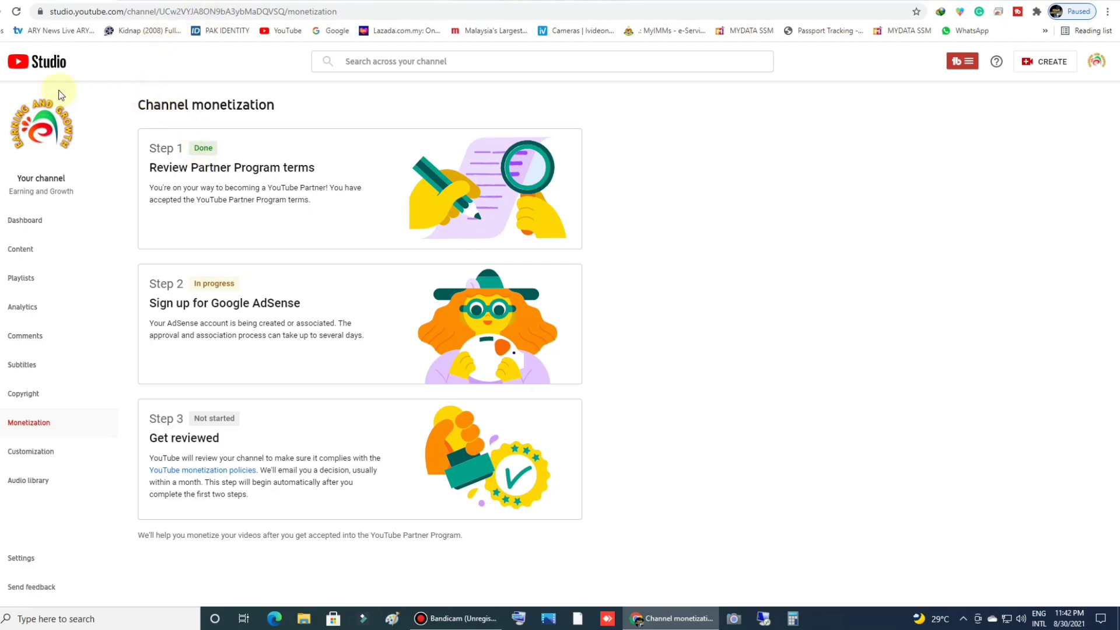
Refresh the Channel monetization page to check the application's status, and open the channel dashboard
click(17, 14)
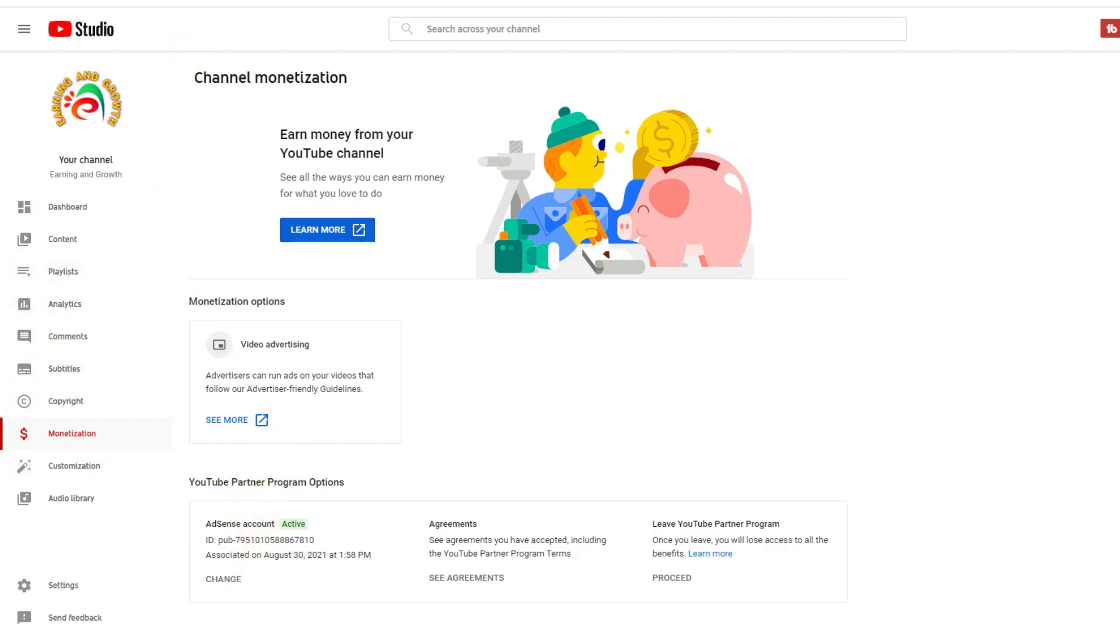
click(90, 207)
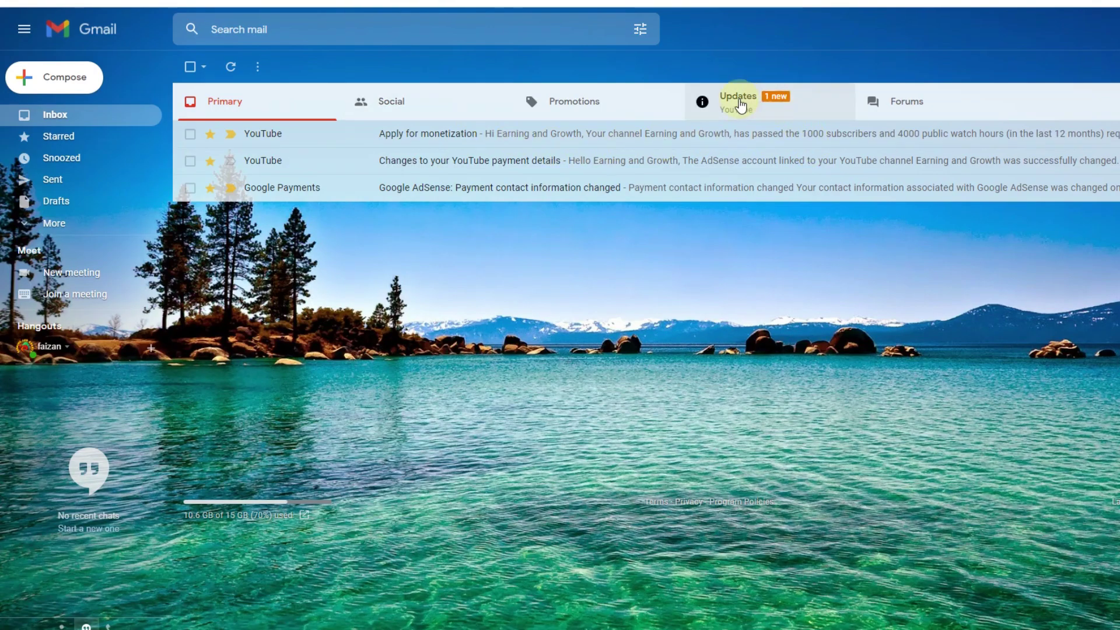
In Gmail, open YouTube's new Partner Program approval email from the Updates category and read through it
click(762, 106)
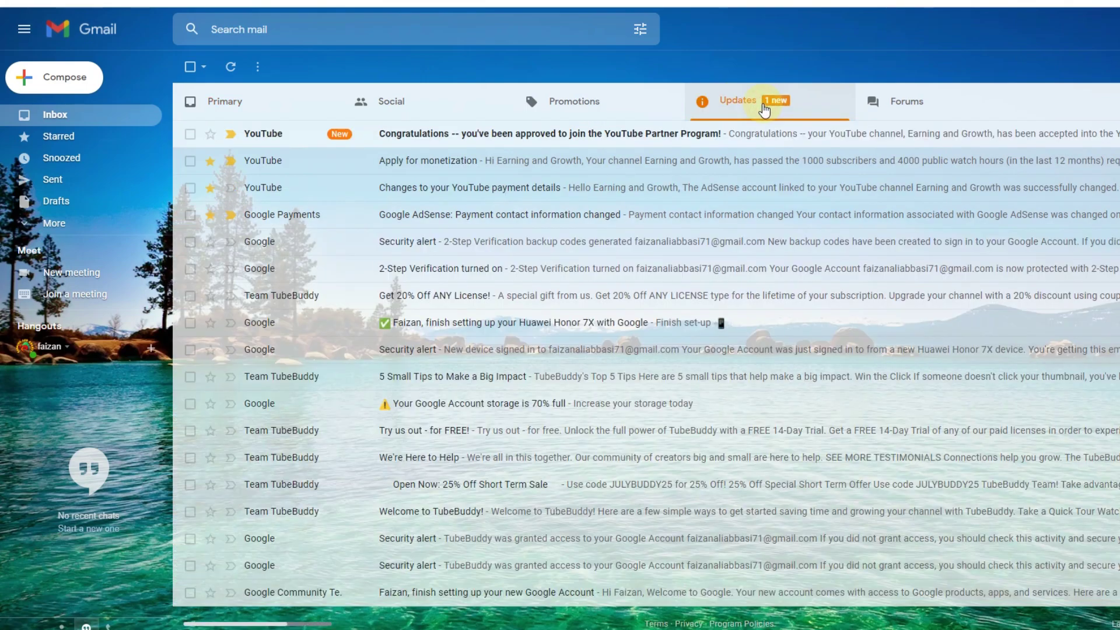
click(414, 137)
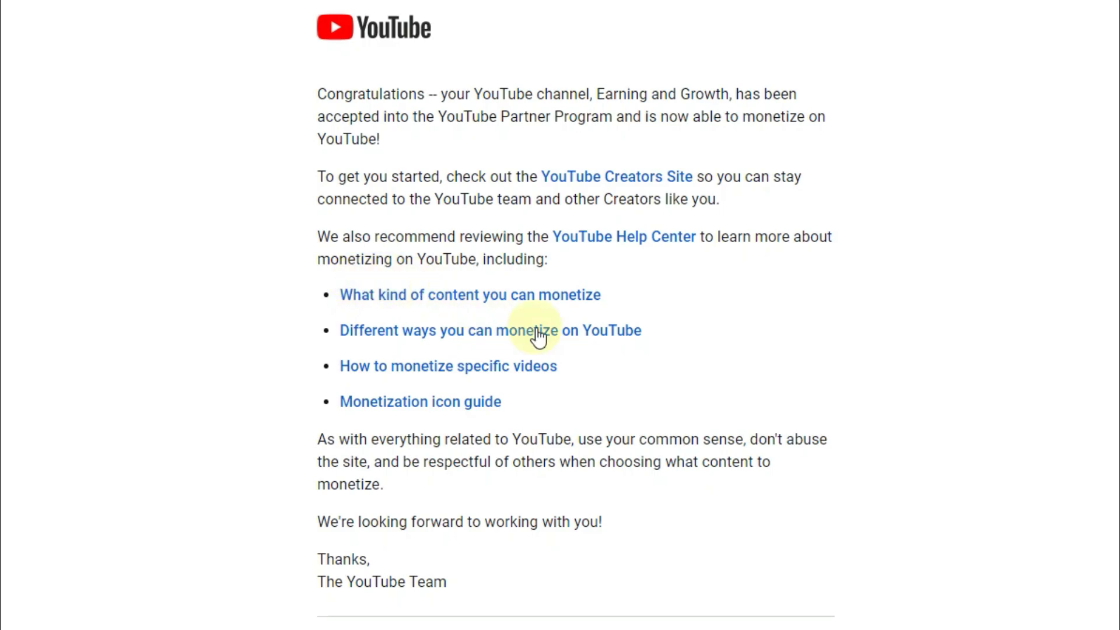
scroll(612, 369, down, 3)
scroll(609, 358, up, 4)
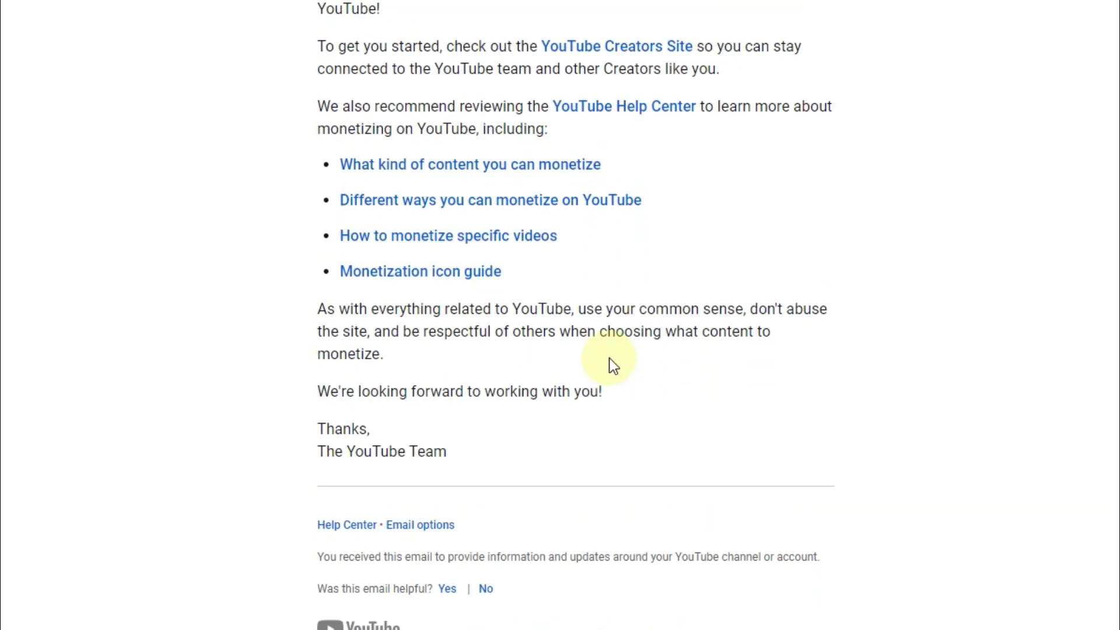